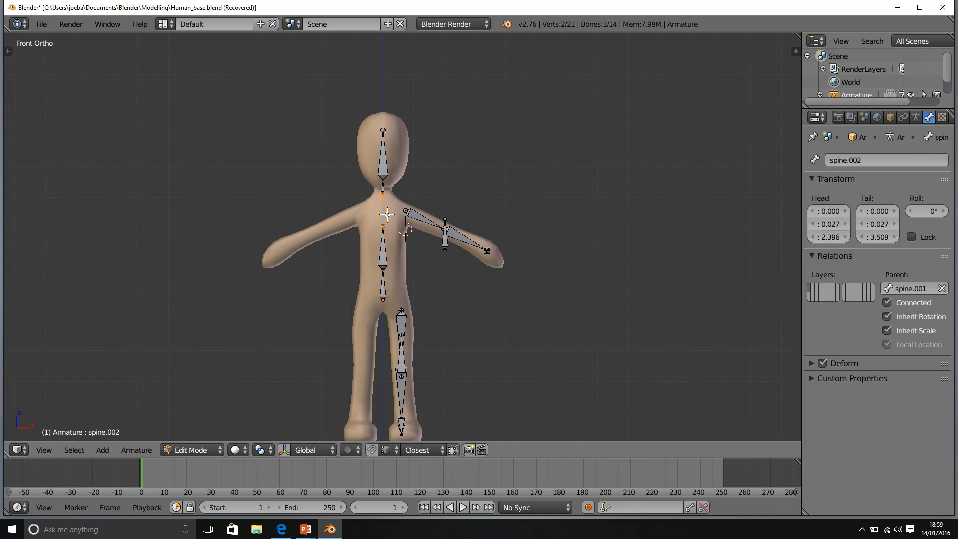
# Inspect the names of the spine, neck, head, left arm and left leg bones one by one.
pyautogui.rightClick(383, 186)
pyautogui.rightClick(382, 165)
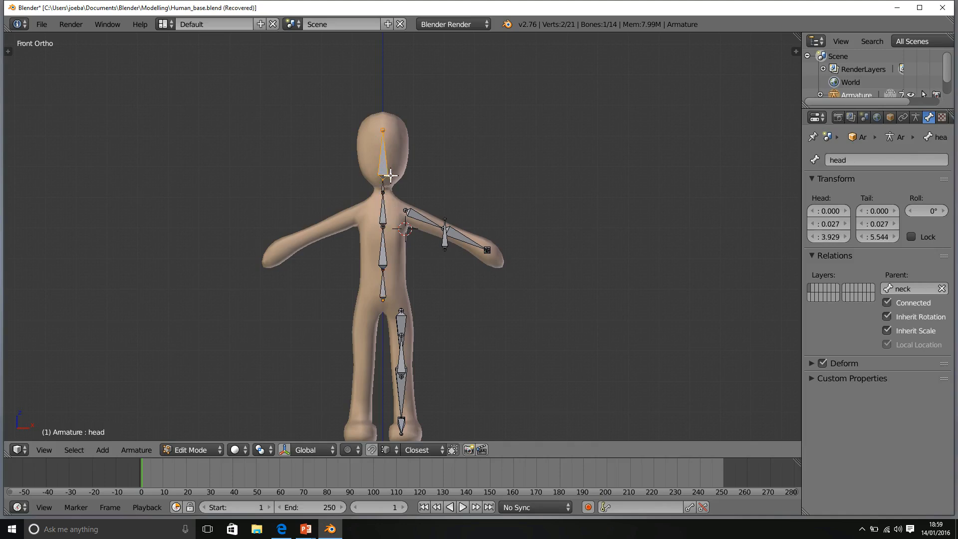
pyautogui.rightClick(438, 226)
pyautogui.rightClick(447, 238)
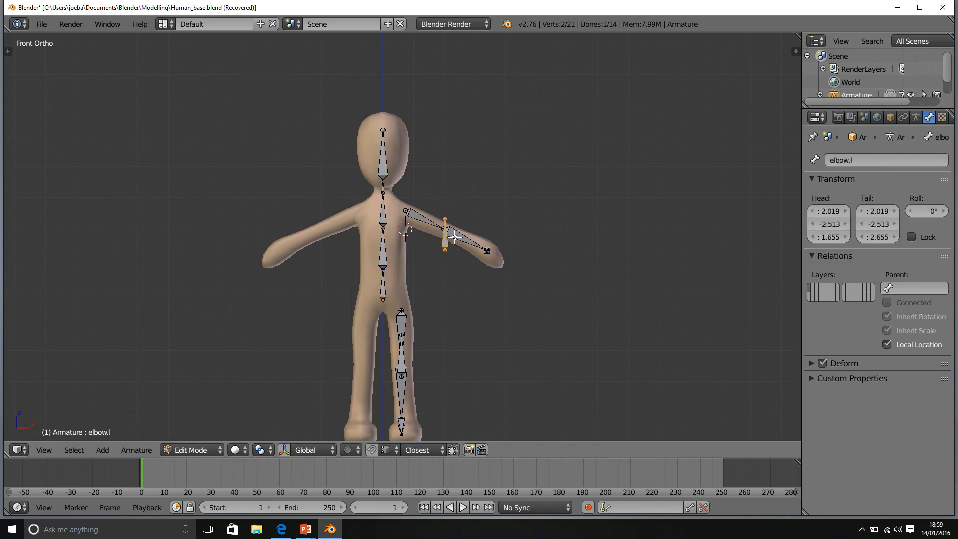
pyautogui.rightClick(458, 235)
pyautogui.rightClick(403, 329)
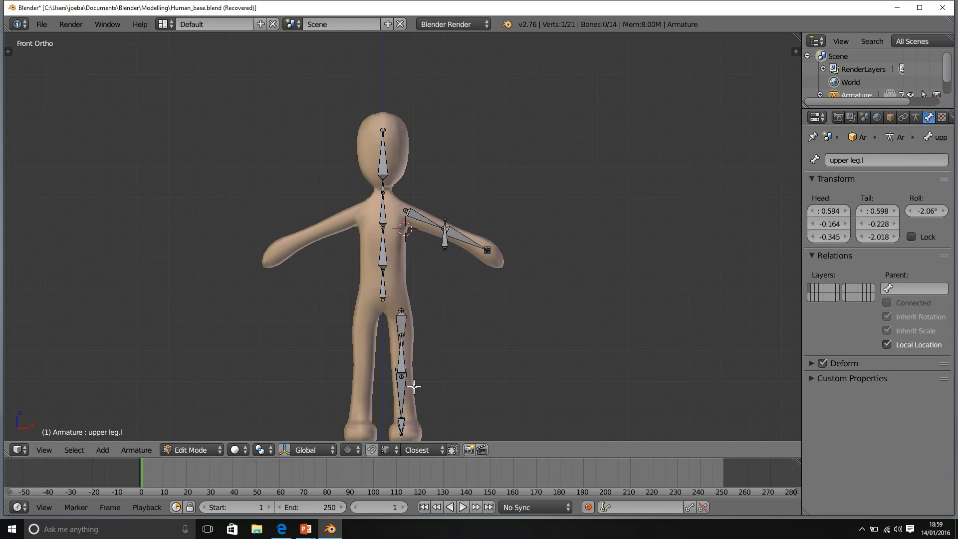
pyautogui.rightClick(402, 384)
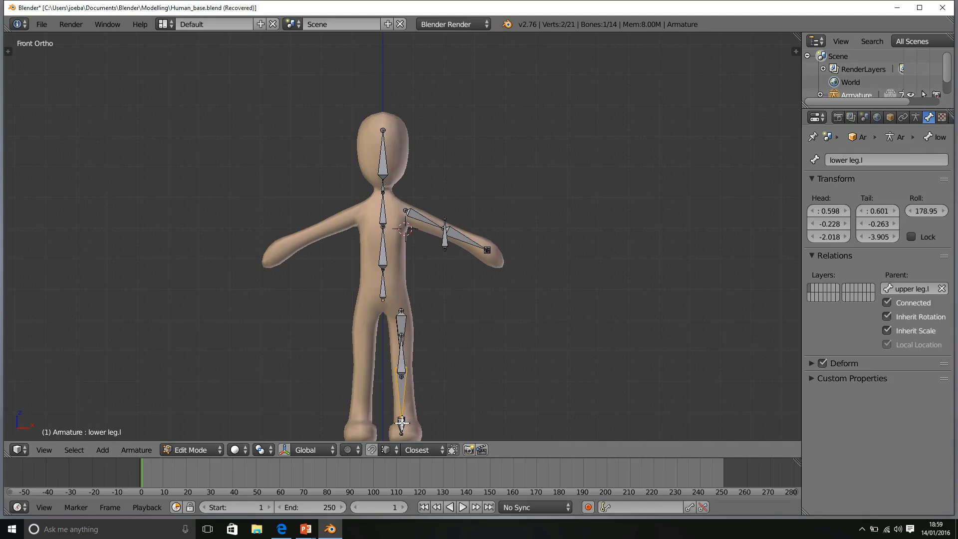
pyautogui.rightClick(399, 320)
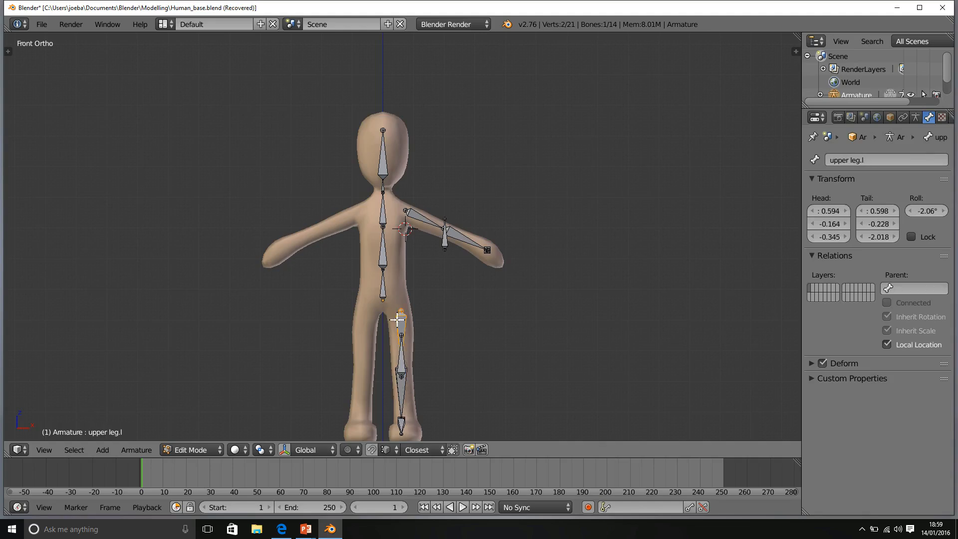
# Check the .l suffix in the names of the left upper leg, upper arm, elbow and lower arm bones.
pyautogui.rightClick(419, 221)
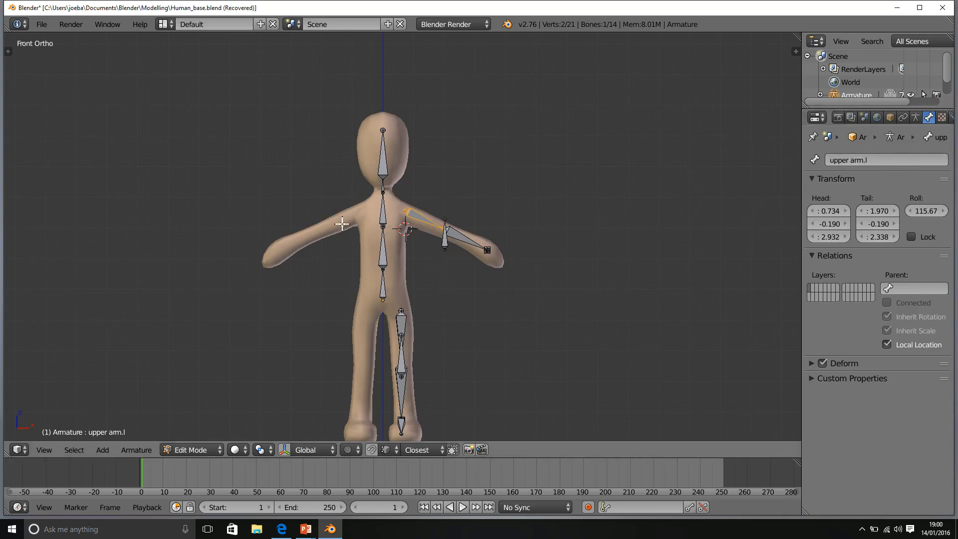
pyautogui.rightClick(401, 333)
pyautogui.rightClick(402, 377)
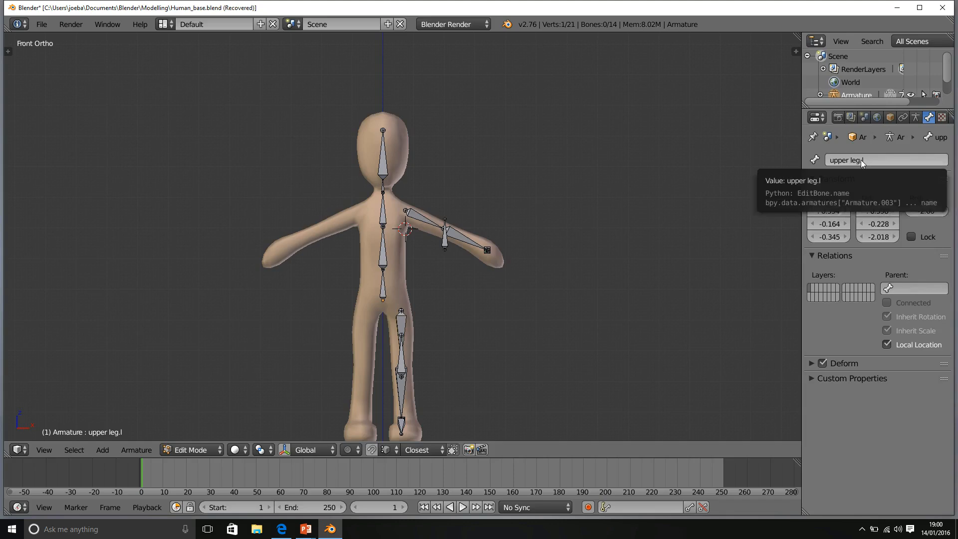
pyautogui.rightClick(429, 222)
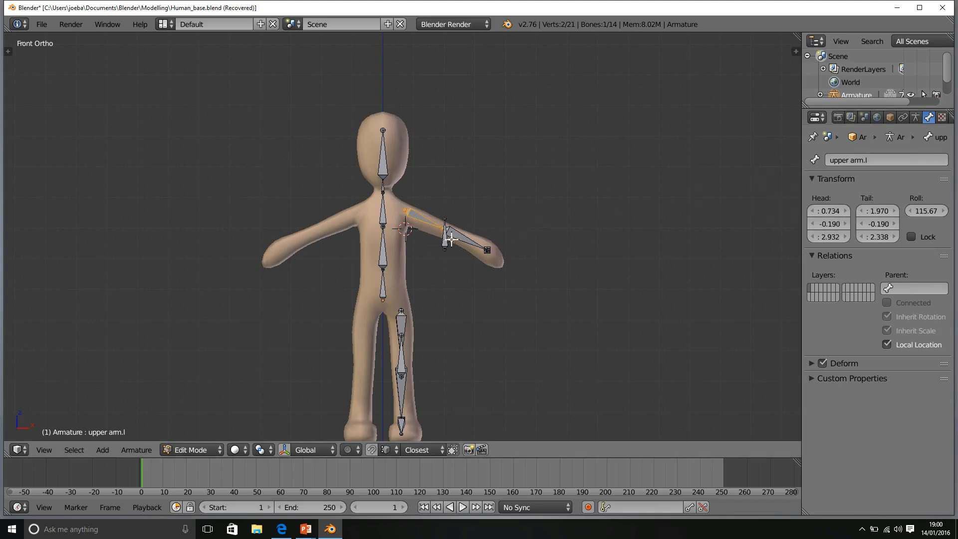
pyautogui.rightClick(443, 240)
pyautogui.rightClick(458, 238)
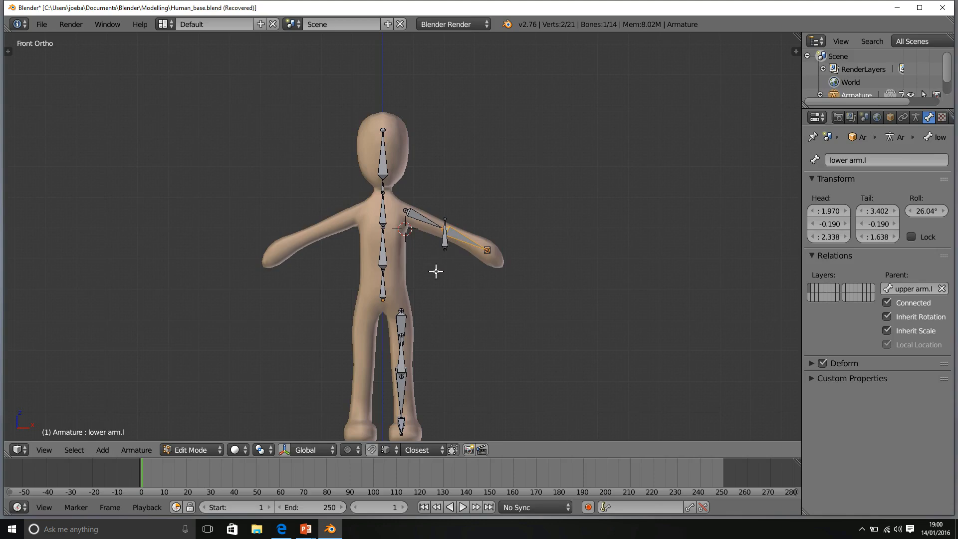
# Examine the Deform option on the left upper arm, middle spine and head bones.
pyautogui.moveTo(436, 271)
pyautogui.mouseDown(button='middle')
pyautogui.moveTo(407, 302)
pyautogui.moveTo(455, 289)
pyautogui.moveTo(436, 268)
pyautogui.mouseUp(button='middle')
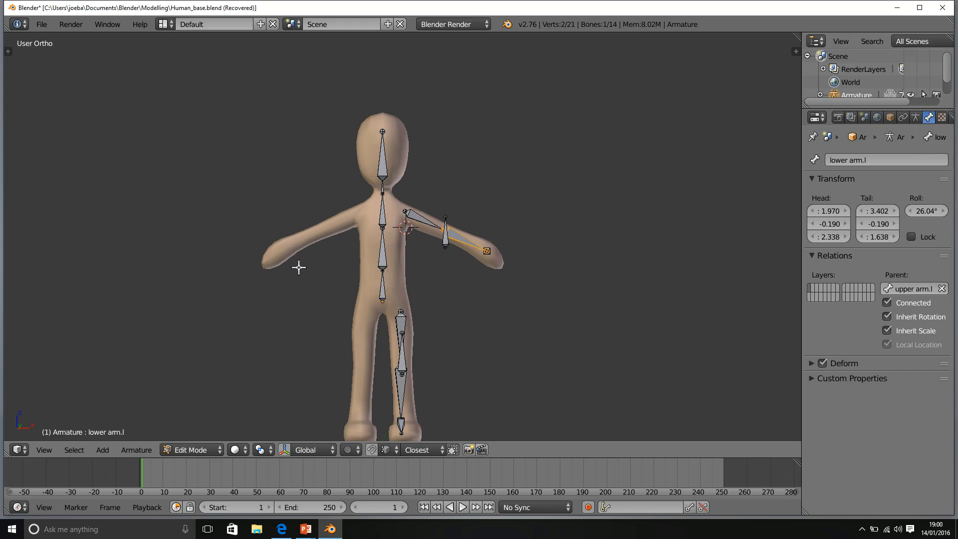
pyautogui.press('g')
pyautogui.press('Escape')
pyautogui.rightClick(422, 217)
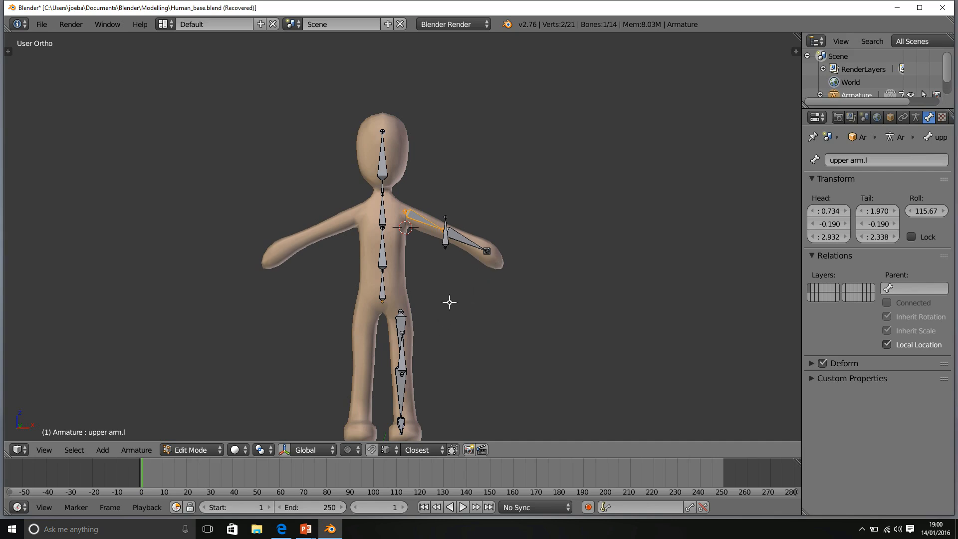
pyautogui.moveTo(444, 298); pyautogui.dragTo(451, 298, button='middle')
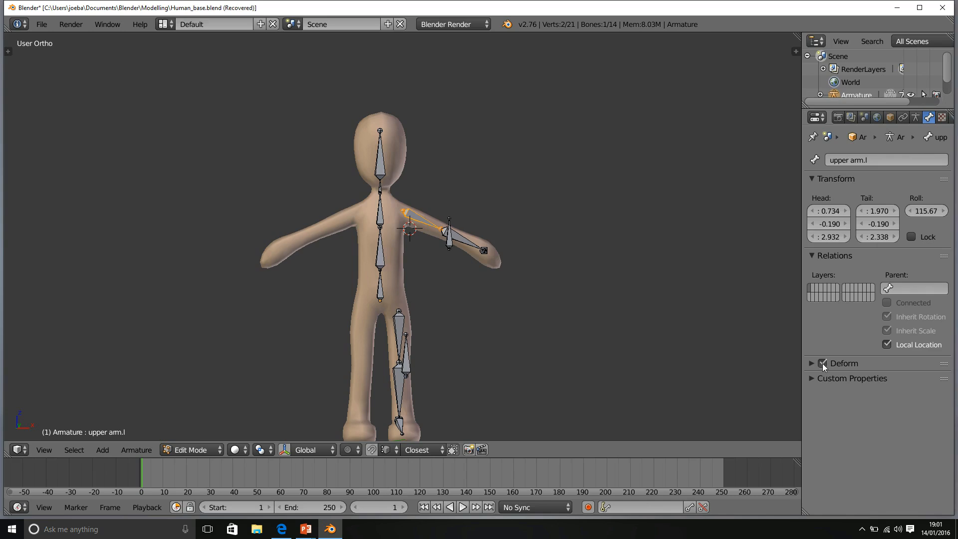
pyautogui.moveTo(513, 284); pyautogui.dragTo(495, 300, button='middle')
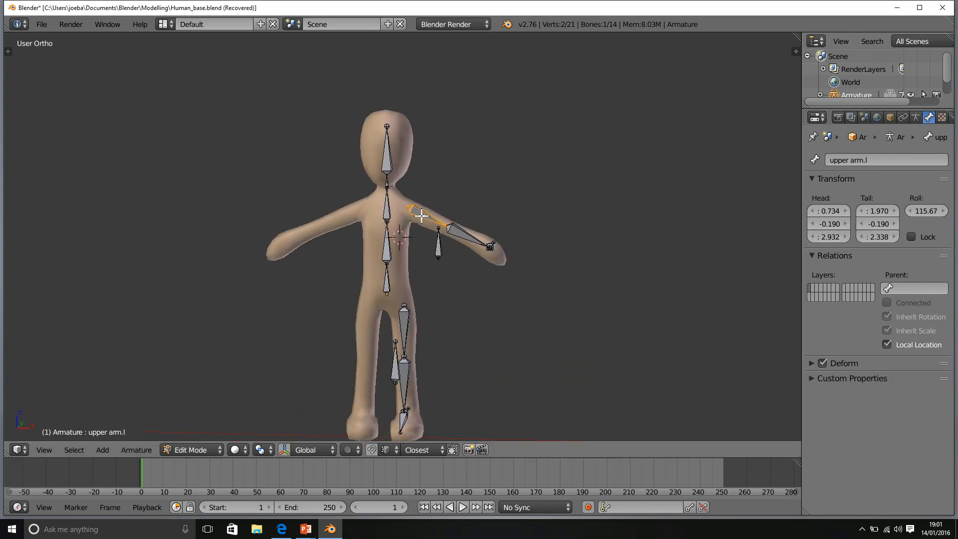
pyautogui.rightClick(390, 243)
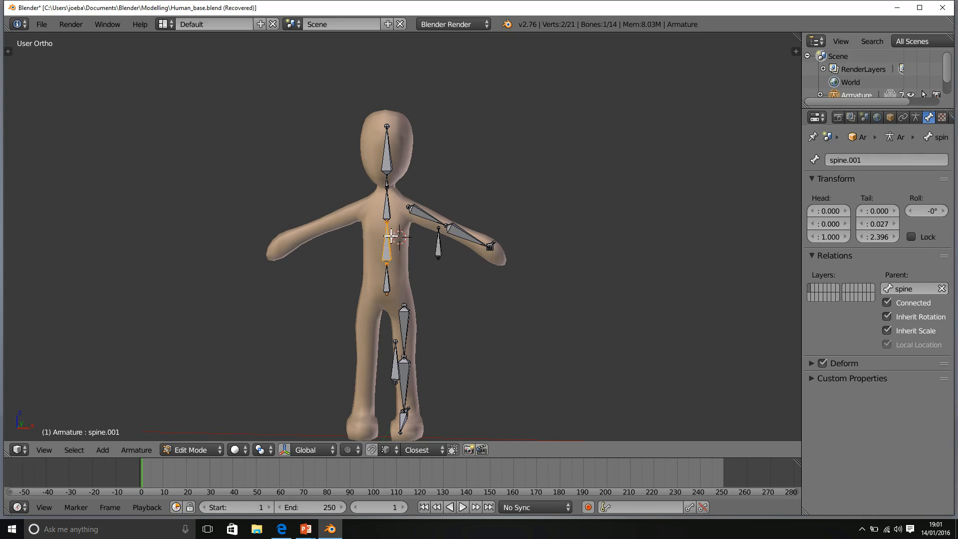
pyautogui.rightClick(384, 170)
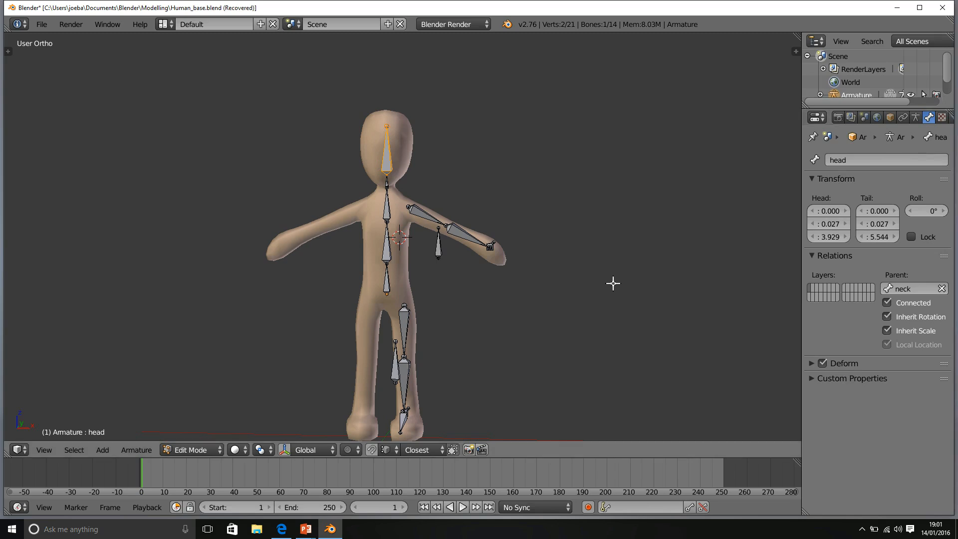
# Rename the control bone at the left wrist as wrist.l and turn off its Deform option.
pyautogui.press('KP_3')
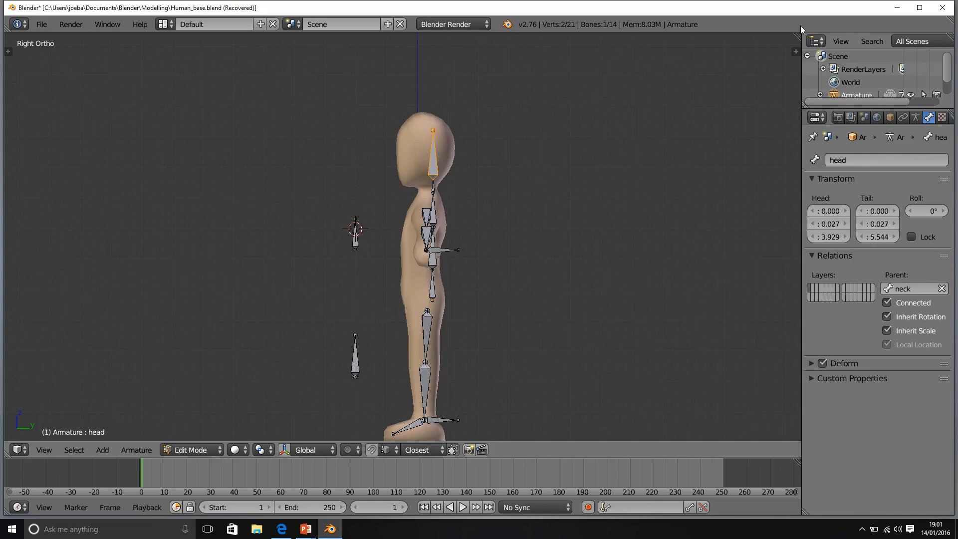
pyautogui.rightClick(443, 252)
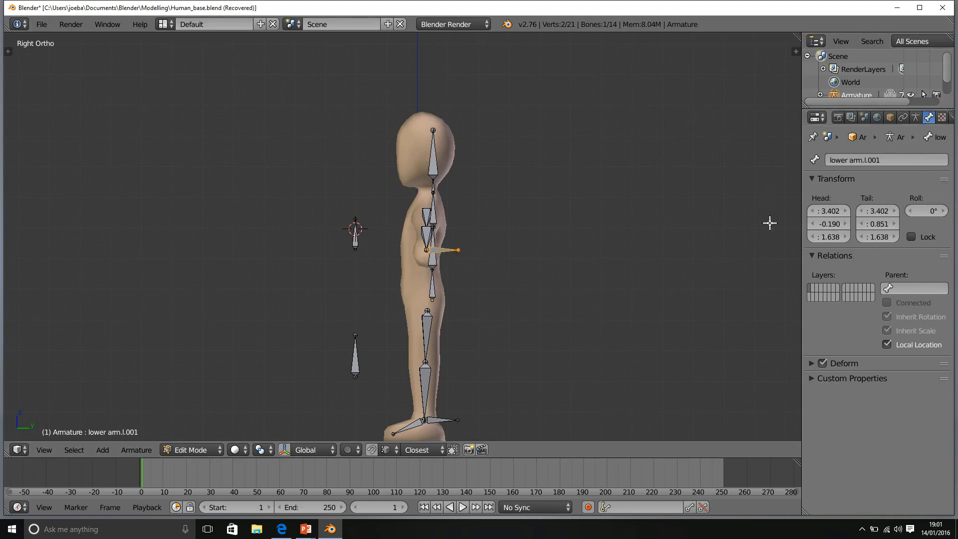
pyautogui.moveTo(421, 242); pyautogui.dragTo(491, 269, button='middle')
pyautogui.rightClick(469, 243)
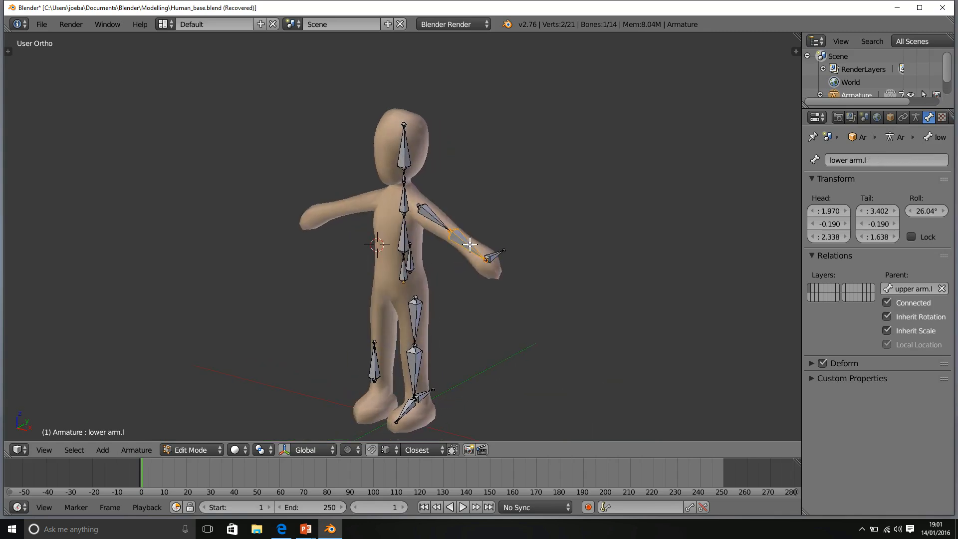
pyautogui.rightClick(497, 255)
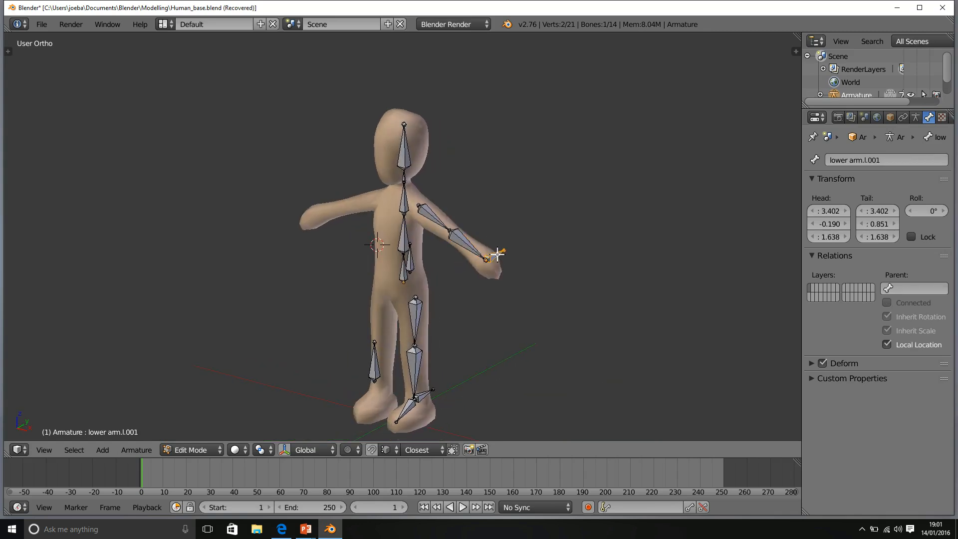
pyautogui.click(544, 255)
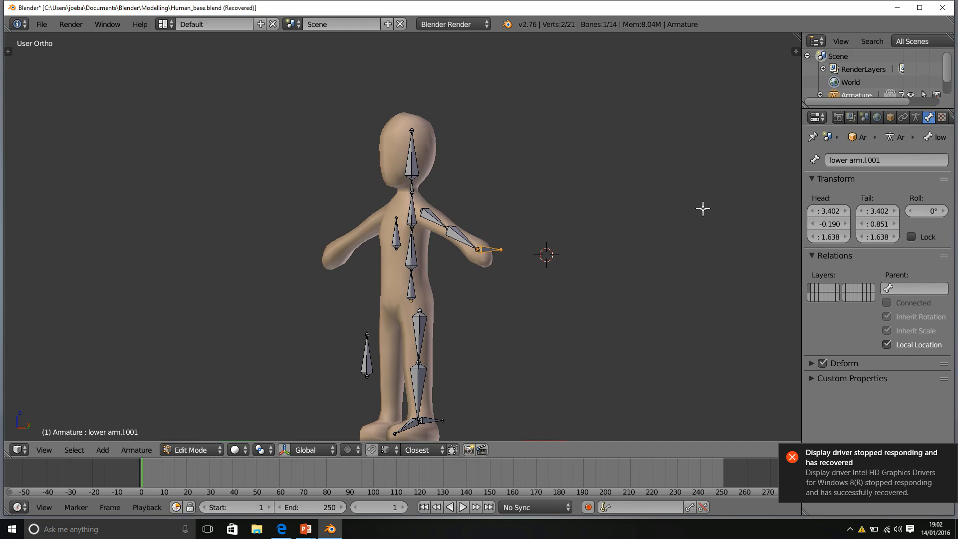
pyautogui.click(885, 158)
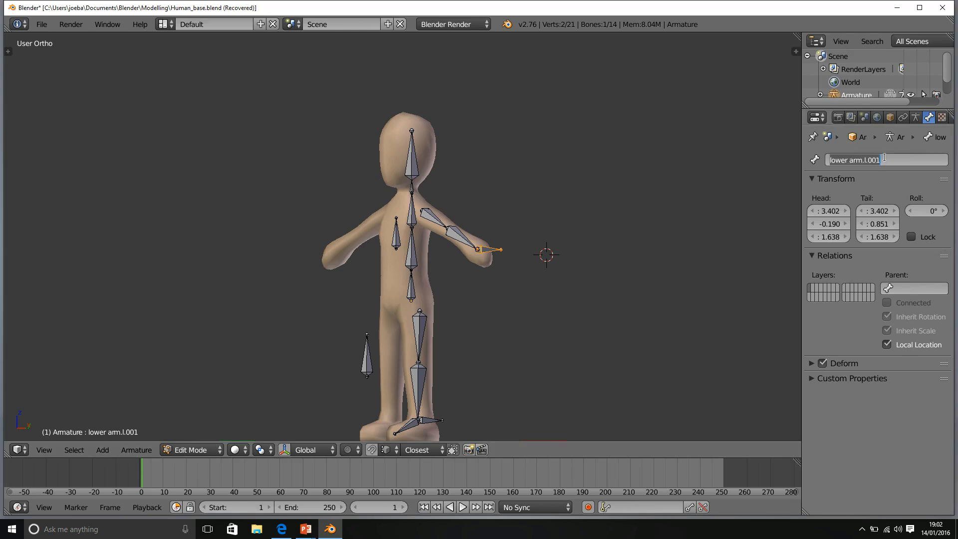
pyautogui.write('wrist.l')
pyautogui.press('Return')
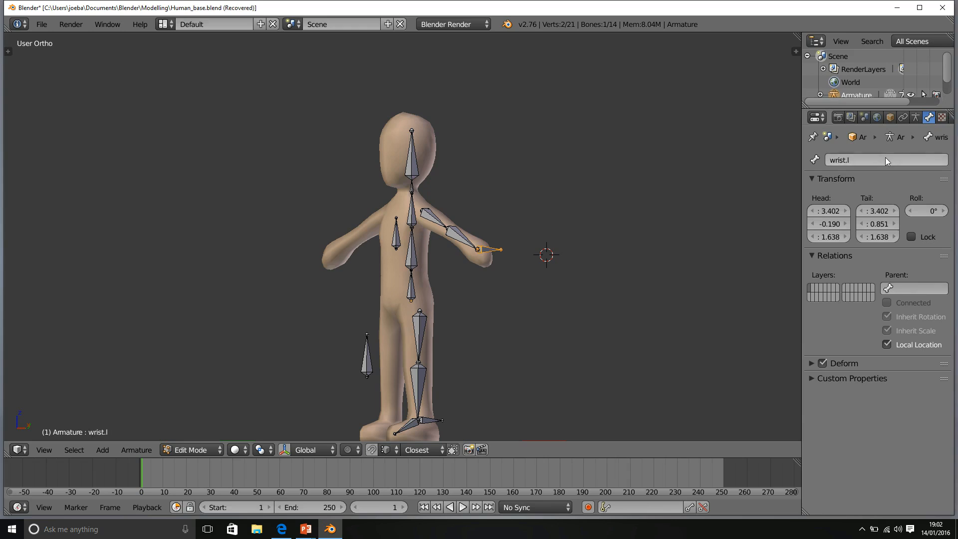
pyautogui.click(823, 364)
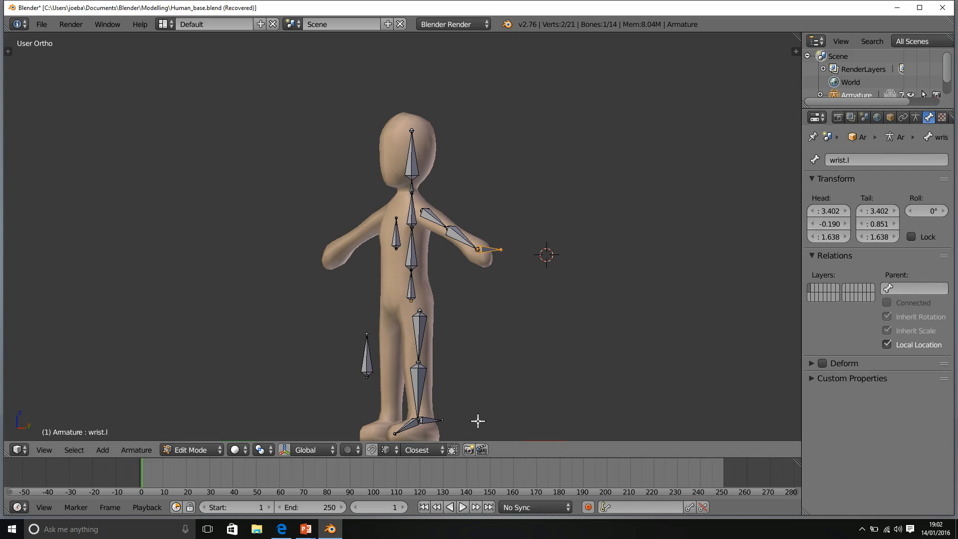
# Rename the control bone behind the left ankle as ankle.l and turn off its Deform option.
pyautogui.rightClick(430, 420)
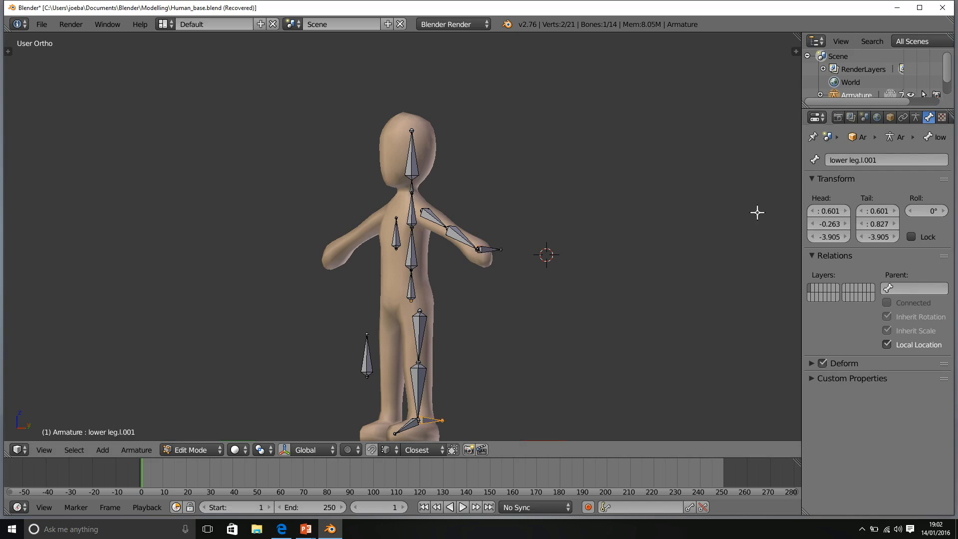
pyautogui.click(856, 158)
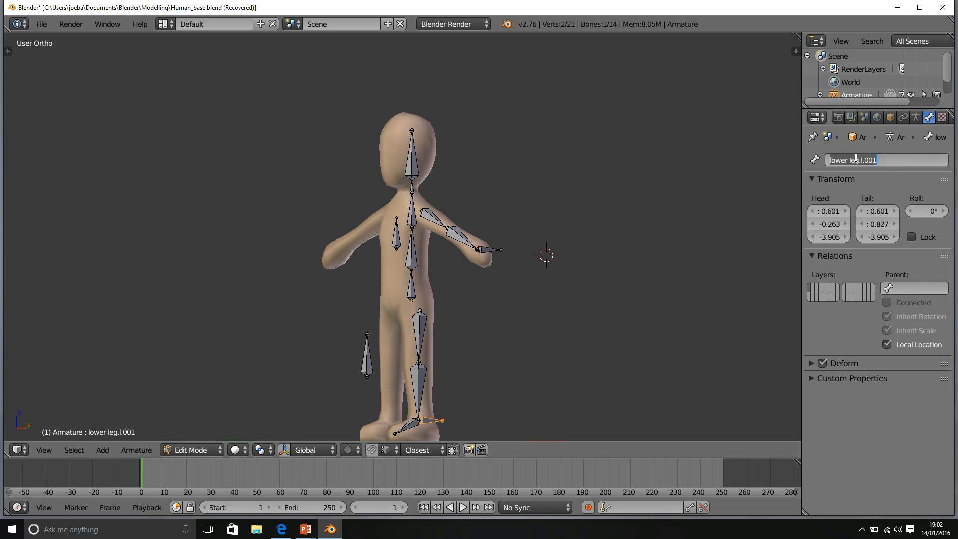
pyautogui.write('ankle.l')
pyautogui.press('Return')
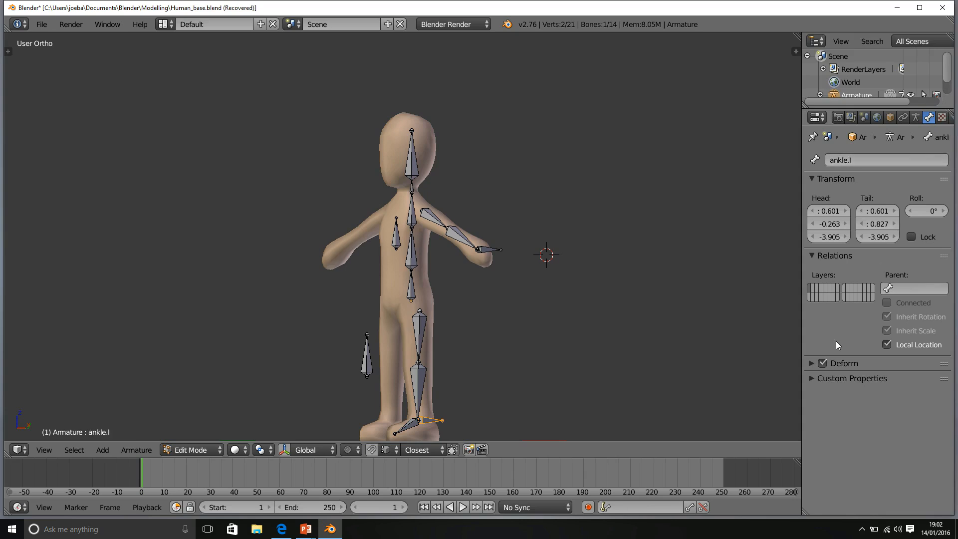
pyautogui.click(823, 363)
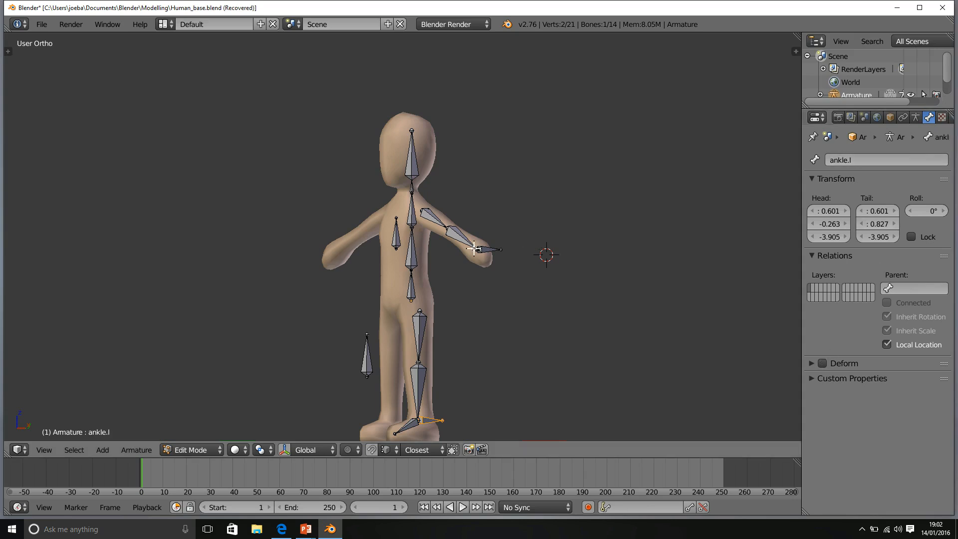
# Turn off the Deform option for the detached elbow.l and knee.l control bones.
pyautogui.rightClick(399, 242)
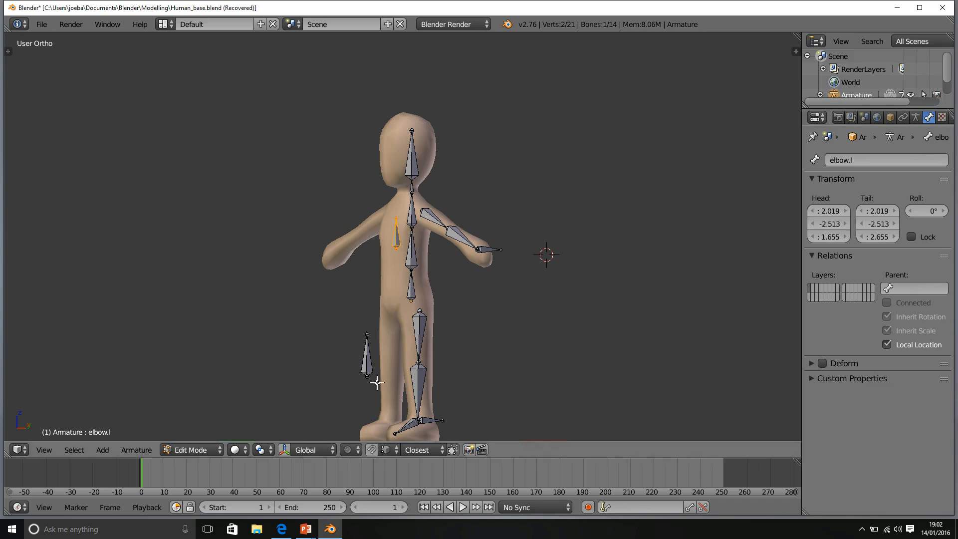
pyautogui.rightClick(369, 363)
pyautogui.click(822, 363)
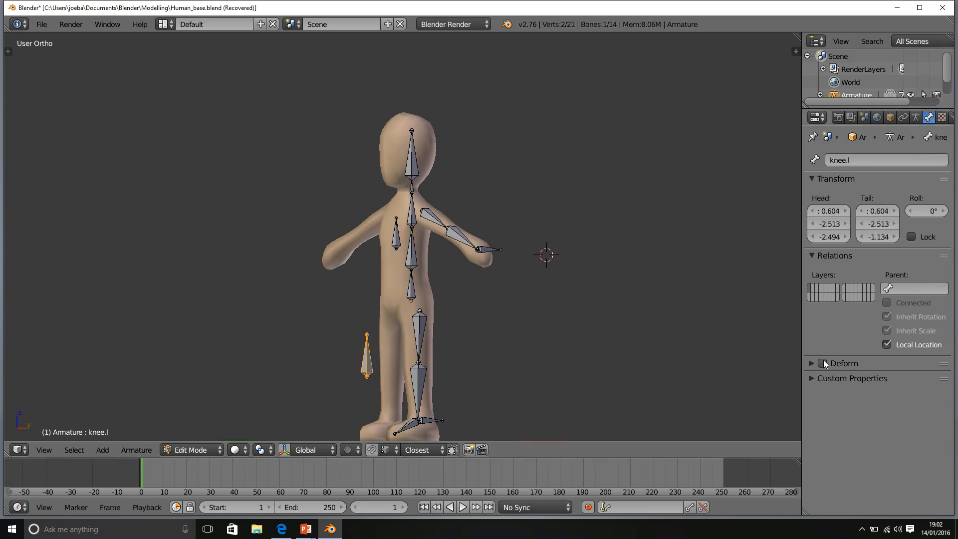
# Review the left-side control bones from the side and front, and select the elbow.l bone.
pyautogui.moveTo(618, 344); pyautogui.dragTo(577, 349, button='middle')
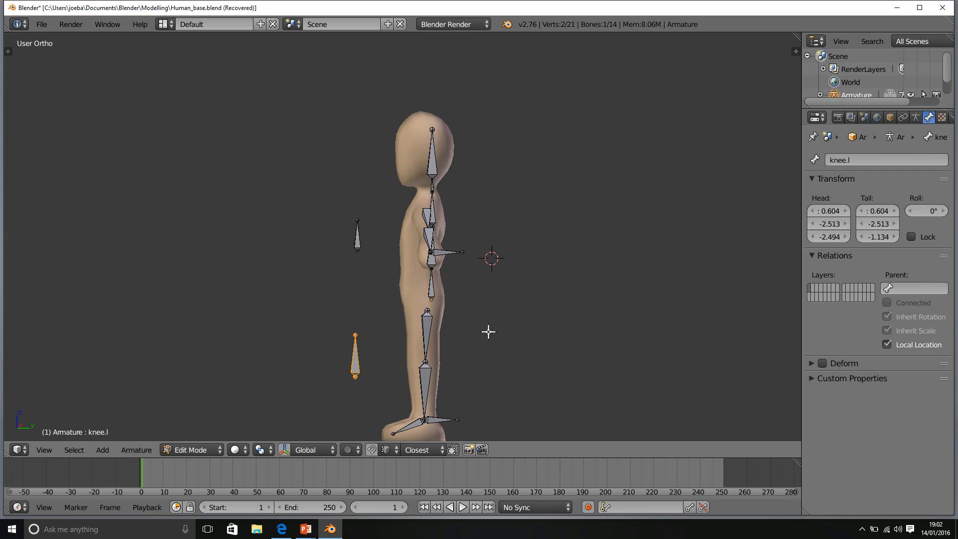
pyautogui.moveTo(487, 331); pyautogui.dragTo(579, 323, button='middle')
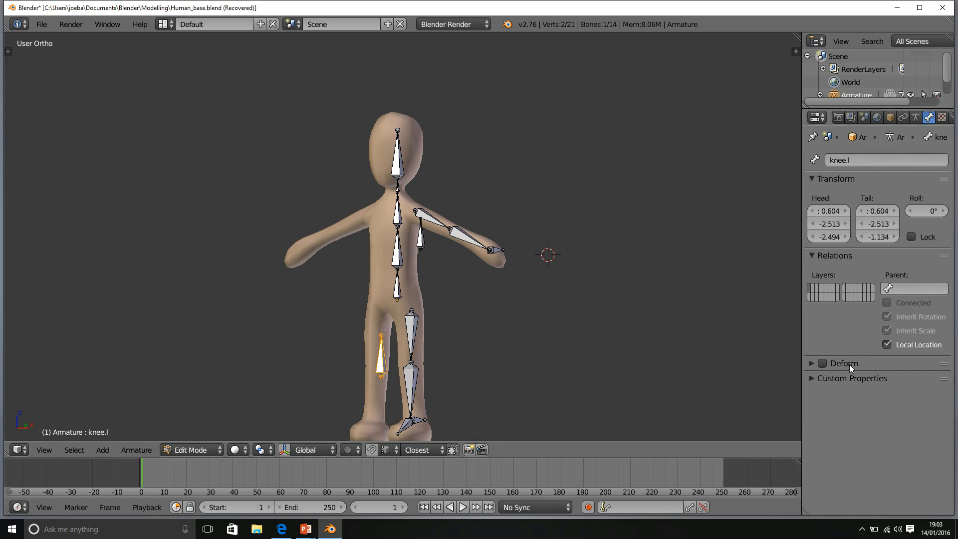
pyautogui.moveTo(438, 353); pyautogui.dragTo(460, 348, button='middle')
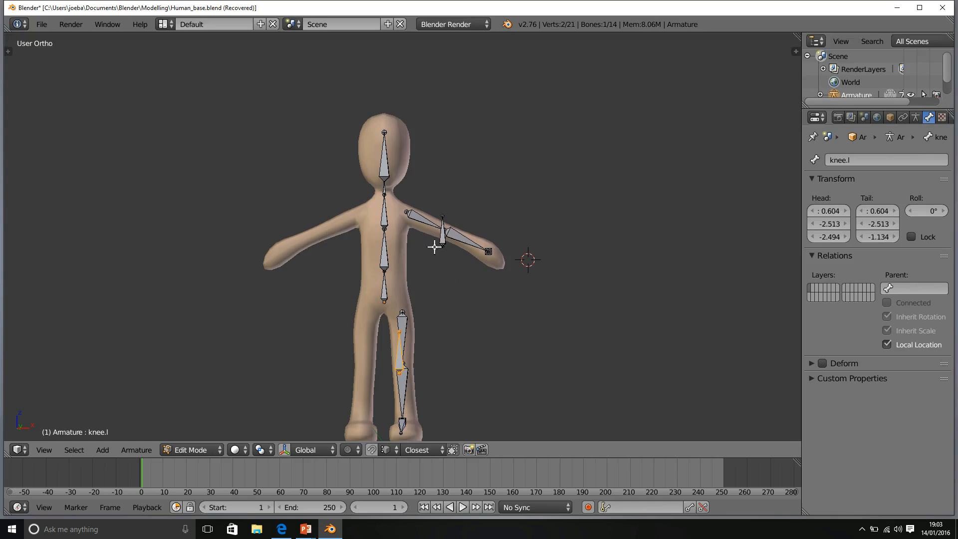
pyautogui.rightClick(442, 228)
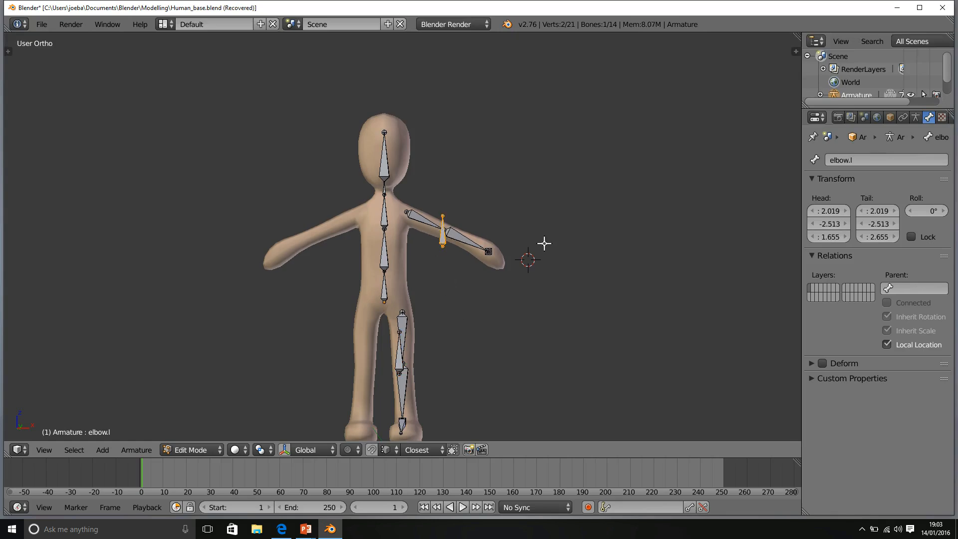